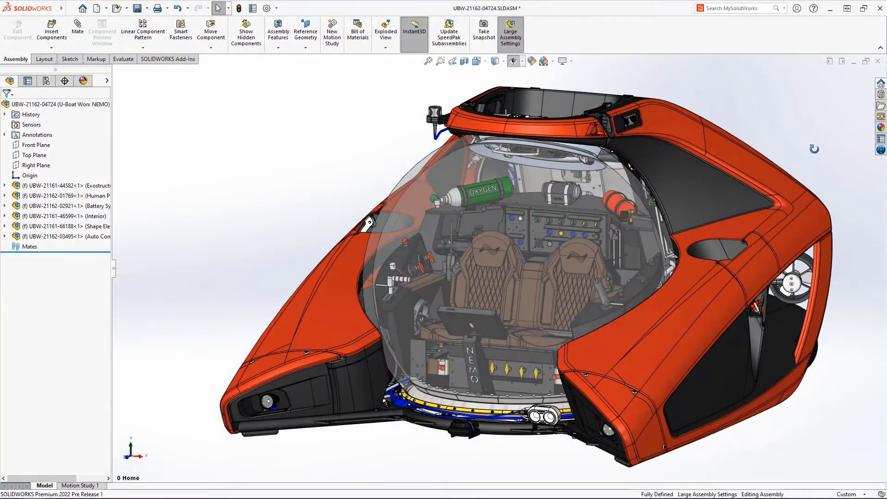
Orbit the NEMO submersible, then return to the previous view orientation
{"action": "mouse_move", "coordinate": [815, 149]}
{"action": "middle_mouse_down"}
{"action": "mouse_move", "coordinate": [794, 161]}
{"action": "mouse_move", "coordinate": [812, 164]}
{"action": "middle_mouse_up"}
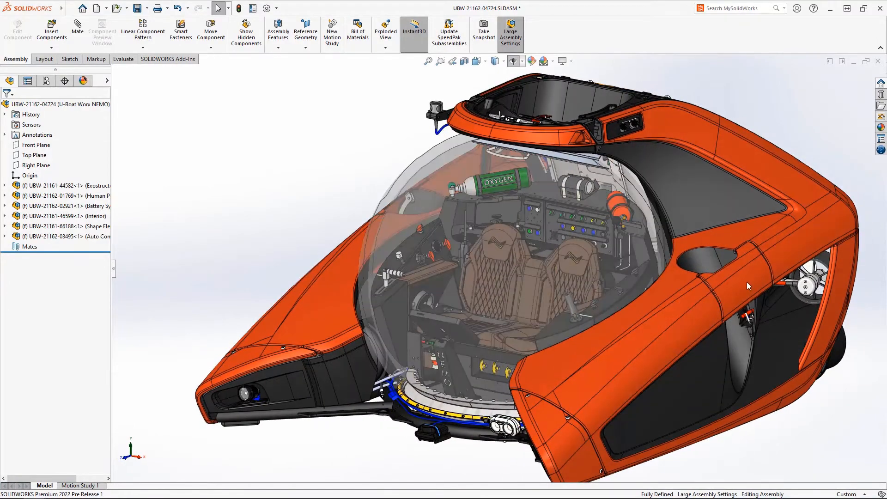
{"action": "left_click", "coordinate": [453, 61]}
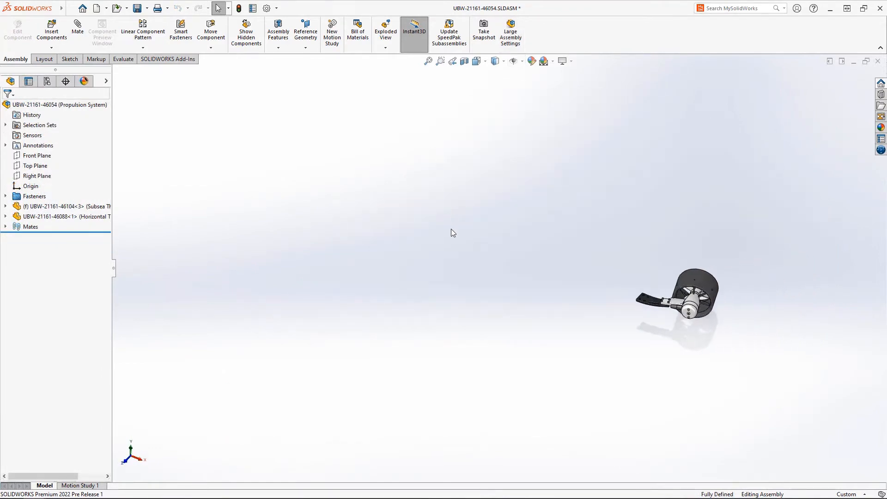
{"action": "type", "text": "s"}
{"action": "type", "text": "coo"}
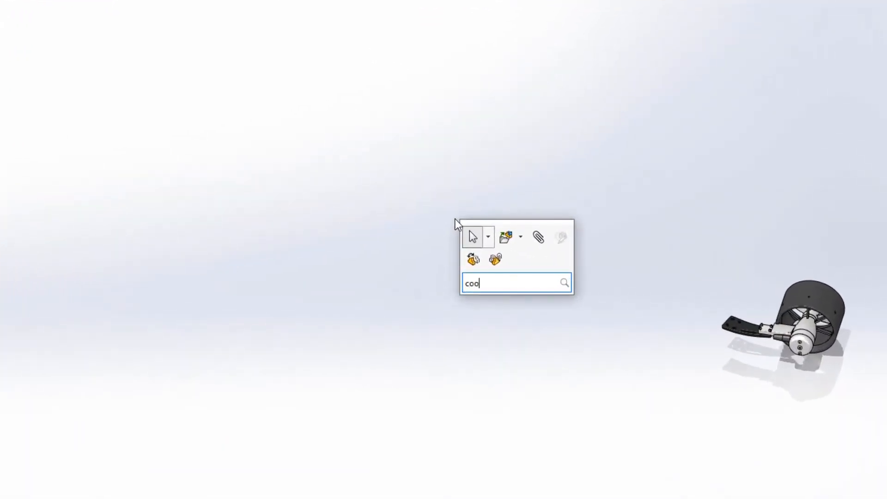
{"action": "type", "text": "rd"}
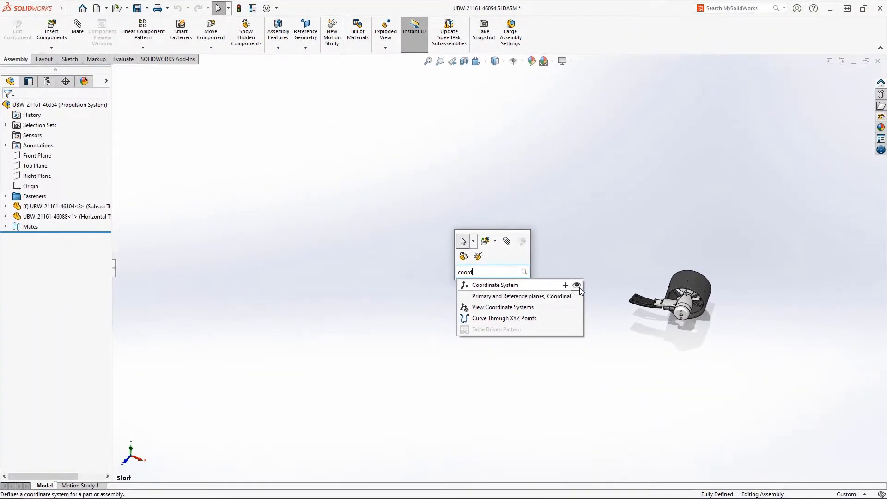
Reveal the location of the Coordinate System command from the shortcut search
{"action": "left_click", "coordinate": [577, 285]}
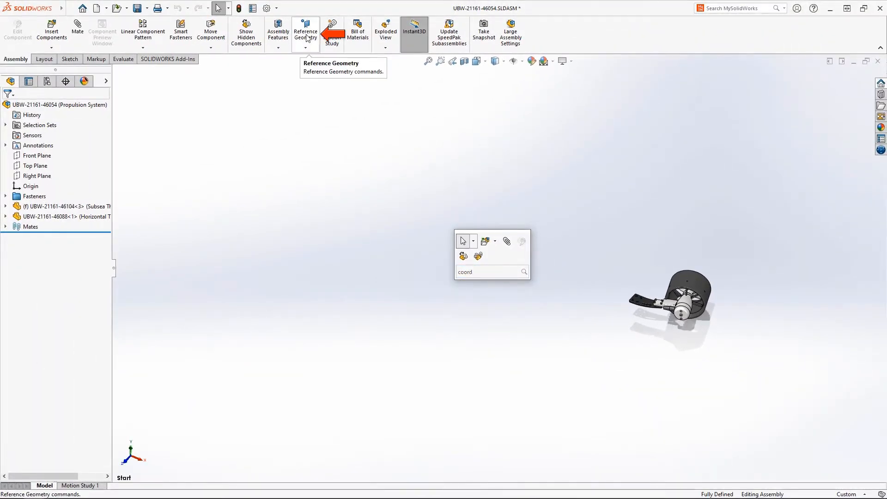
Start a coordinate system with numeric origin at 1055, -110, -375 mm
{"action": "left_click", "coordinate": [307, 38]}
{"action": "left_click", "coordinate": [345, 81]}
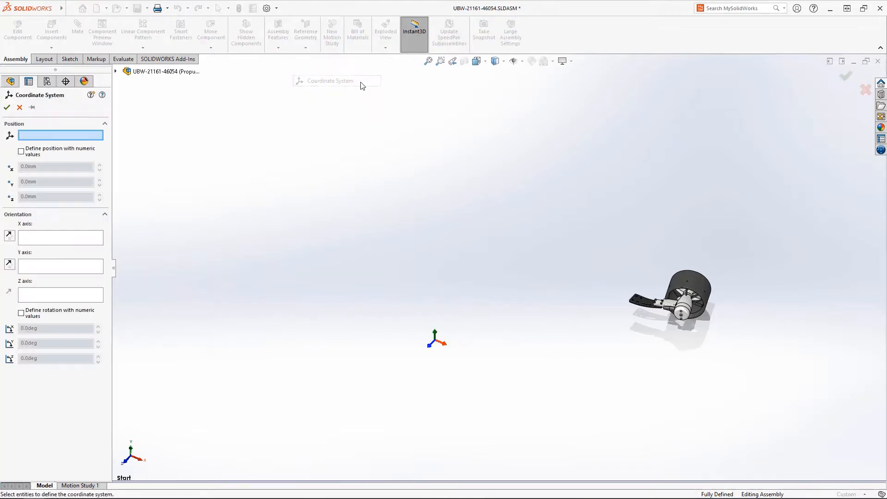
{"action": "left_click", "coordinate": [92, 152]}
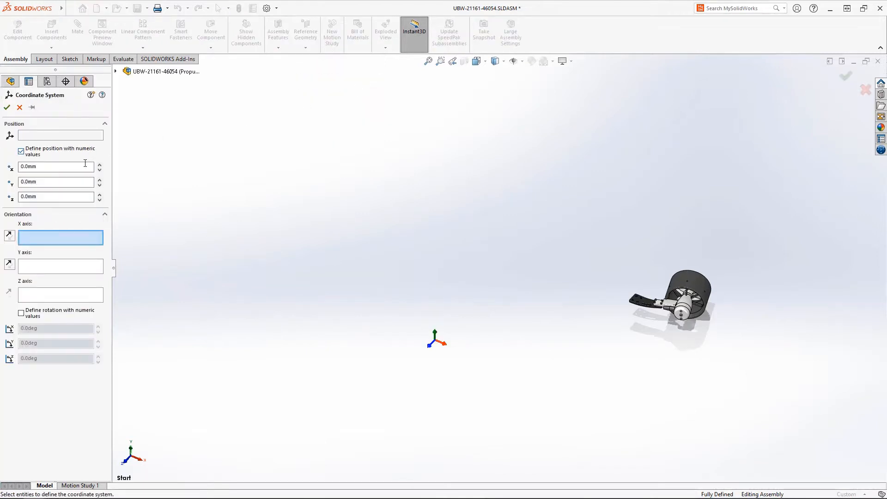
{"action": "left_click", "coordinate": [85, 165]}
{"action": "type", "text": "1055"}
{"action": "key", "text": "Tab"}
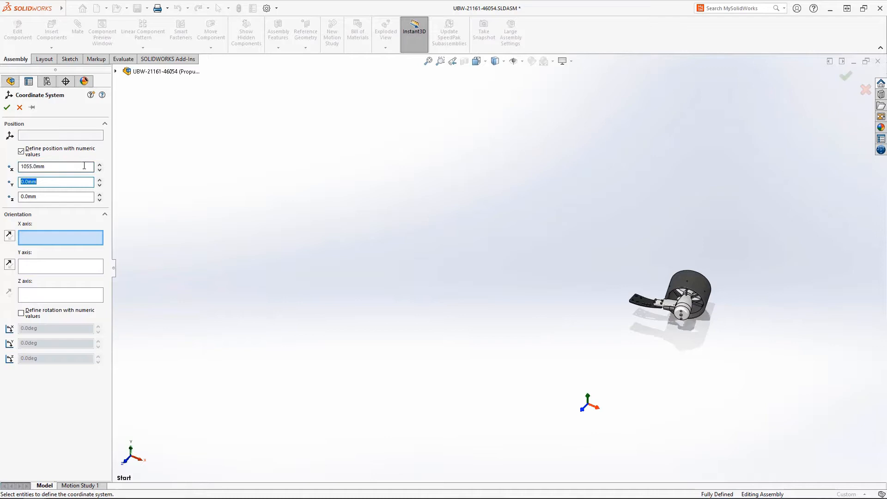
{"action": "type", "text": "-110"}
{"action": "key", "text": "Tab"}
{"action": "type", "text": "-"}
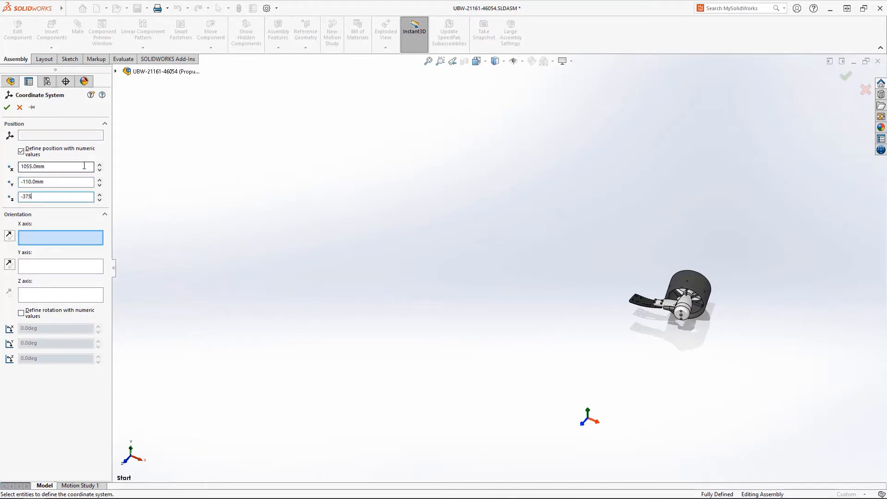
{"action": "key", "text": "Tab"}
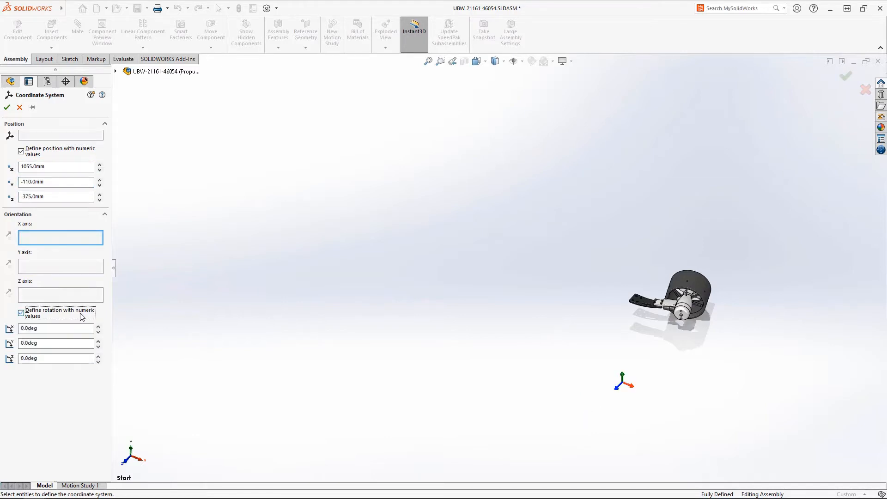
Set numeric rotation of 112°, 120°, -20° and finish Coordinate System1
{"action": "left_click", "coordinate": [21, 313]}
{"action": "left_click", "coordinate": [81, 329]}
{"action": "type", "text": "112"}
{"action": "key", "text": "Tab"}
{"action": "type", "text": "120"}
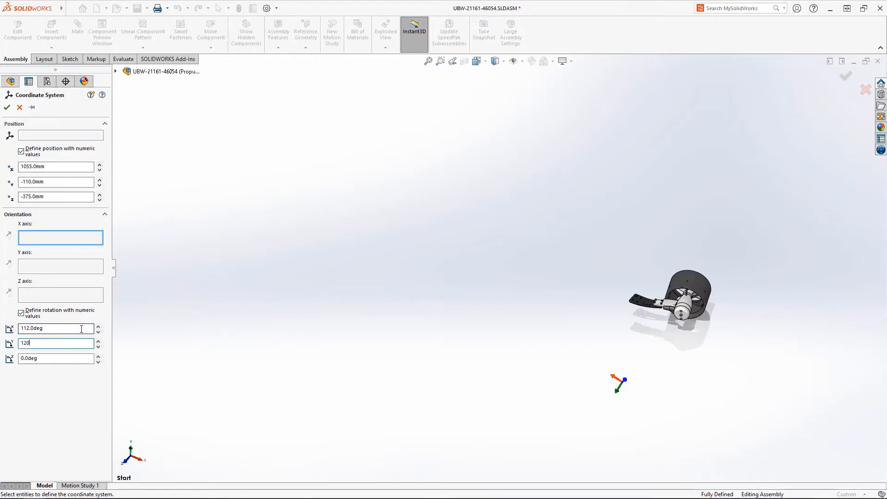
{"action": "key", "text": "Tab"}
{"action": "type", "text": "-20"}
{"action": "key", "text": "Return"}
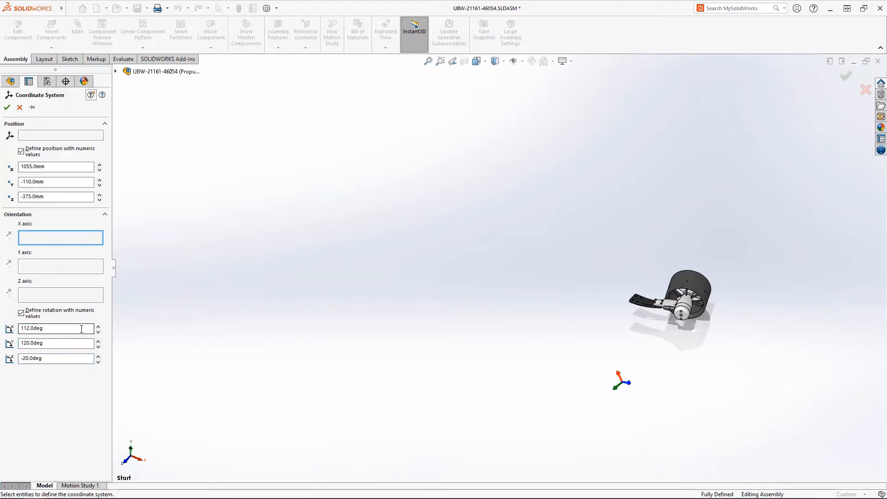
{"action": "left_click", "coordinate": [7, 107]}
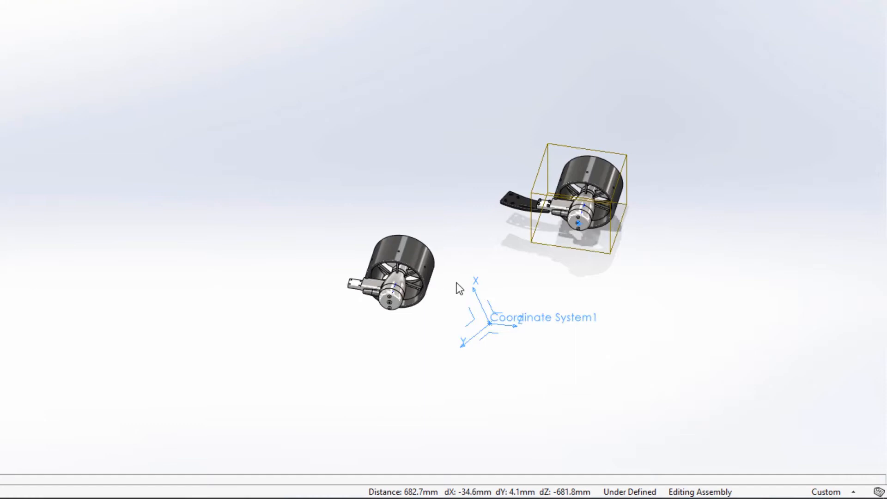
Show reference geometry and mate the lower thruster coincident to Coordinate System1
{"action": "key", "text": "p"}
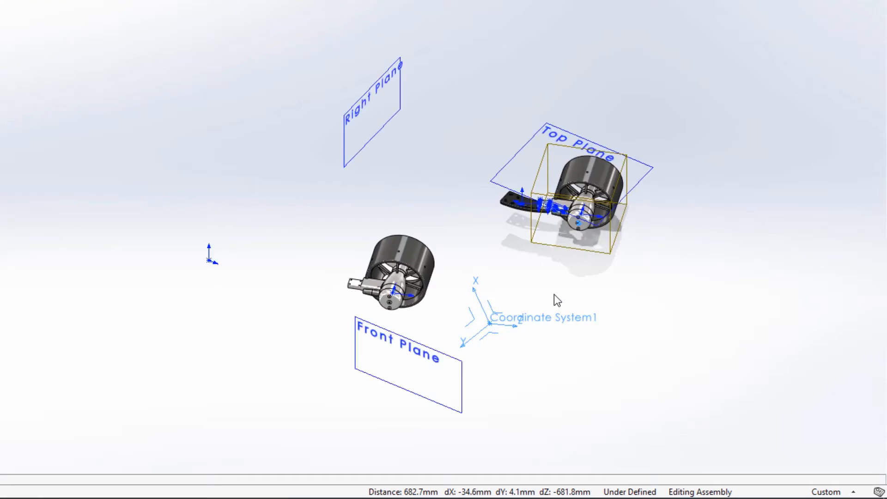
{"action": "left_click", "coordinate": [535, 322]}
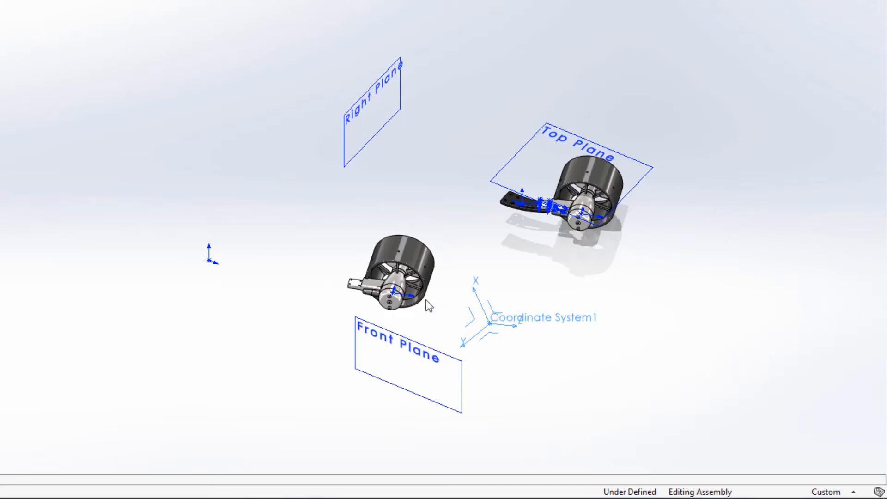
{"action": "left_click", "coordinate": [392, 292], "text": "ctrl"}
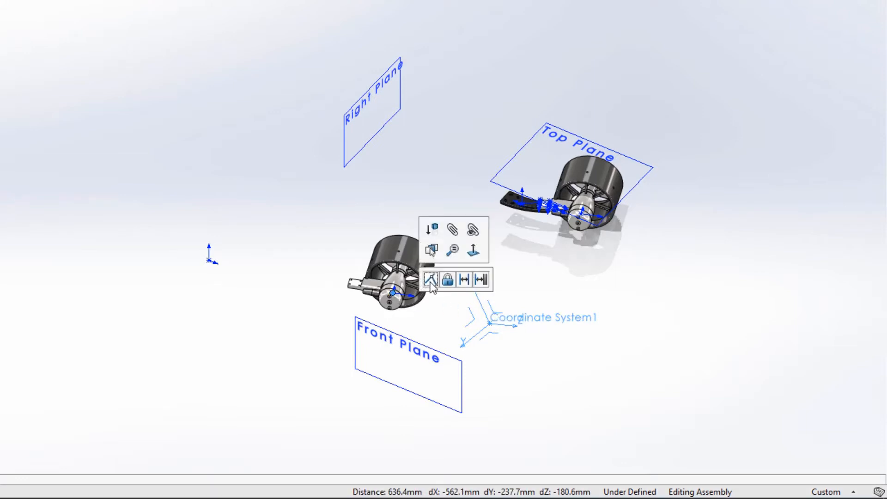
{"action": "left_click", "coordinate": [431, 280]}
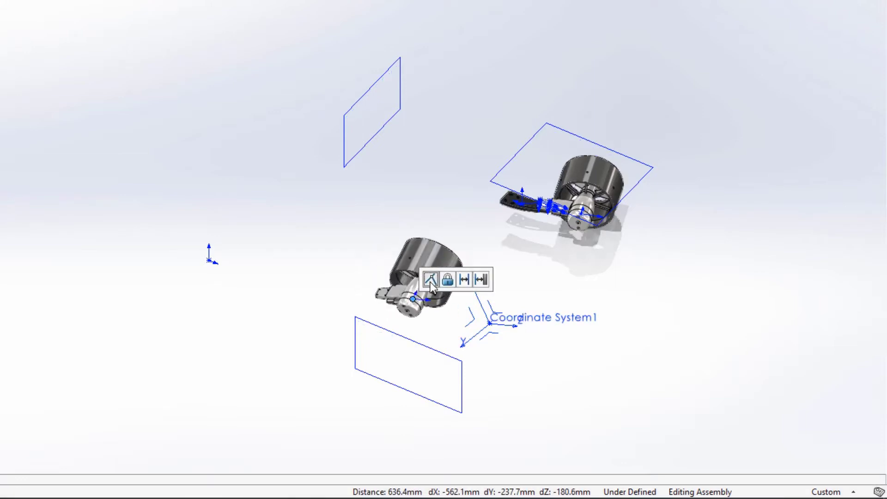
{"action": "right_click", "coordinate": [498, 312]}
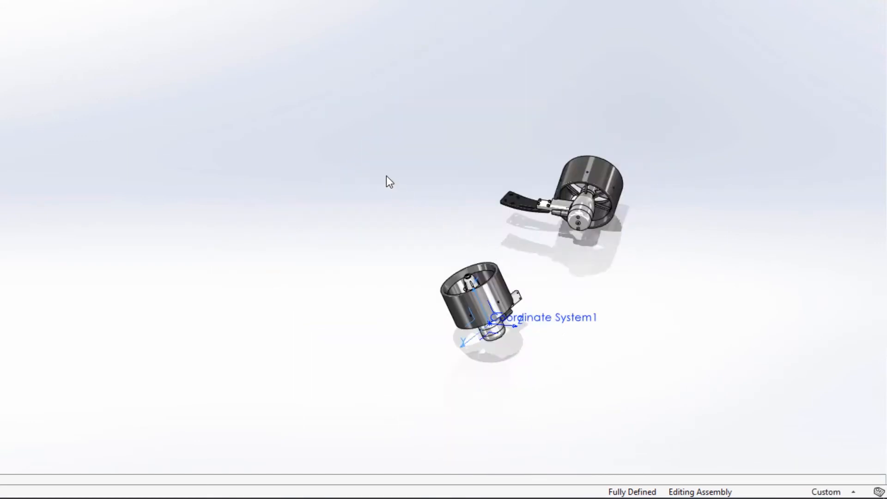
{"action": "type", "text": "s"}
{"action": "type", "text": "mirror"}
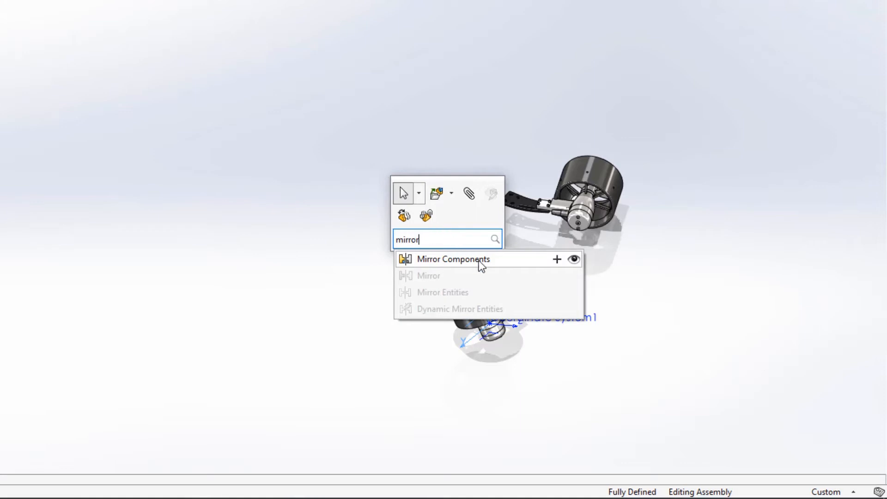
Mirror both thrusters across the Right Plane, creating MirrorComponent1 with four thrusters
{"action": "left_click", "coordinate": [557, 259]}
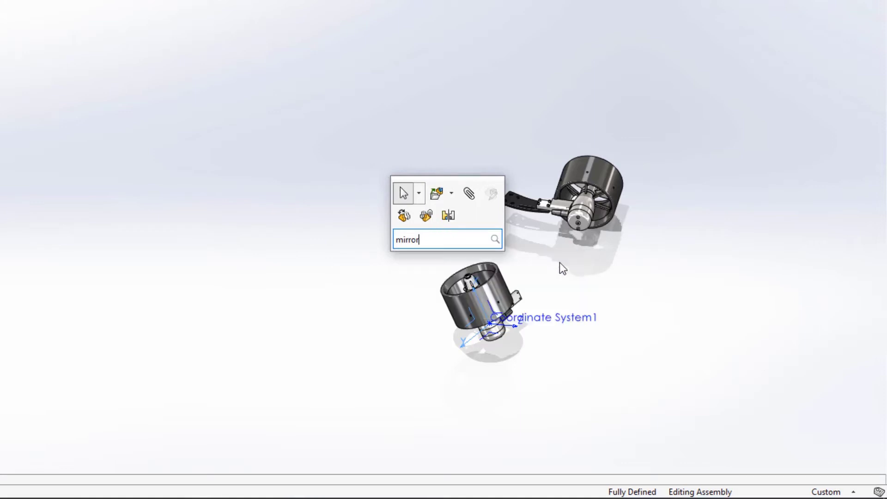
{"action": "left_click", "coordinate": [448, 216]}
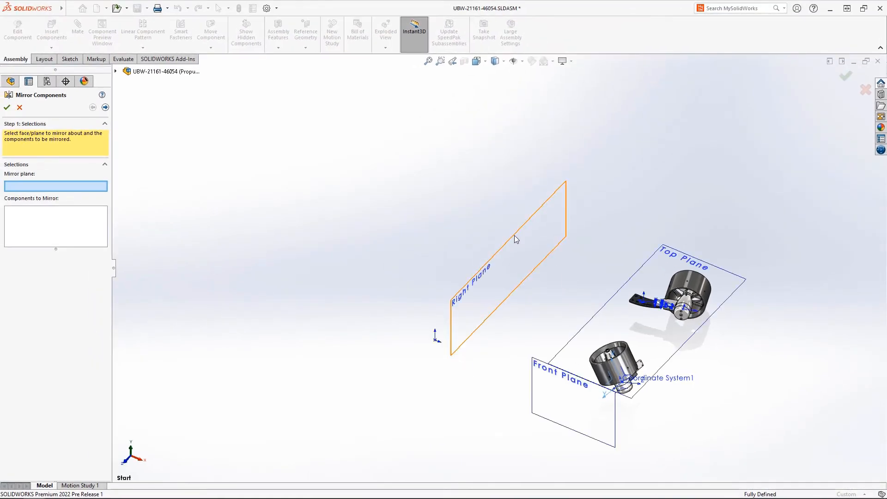
{"action": "left_click", "coordinate": [514, 236]}
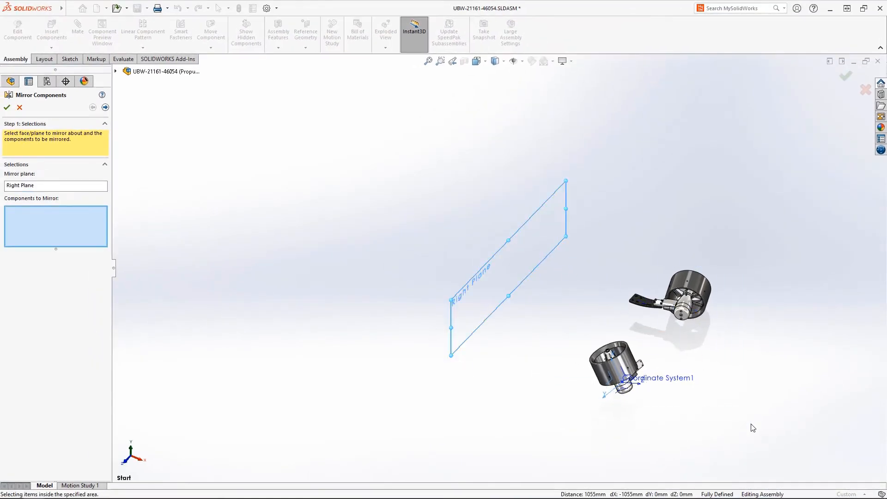
{"action": "left_click_drag", "start_coordinate": [540, 252], "coordinate": [753, 426]}
{"action": "key", "text": "Return"}
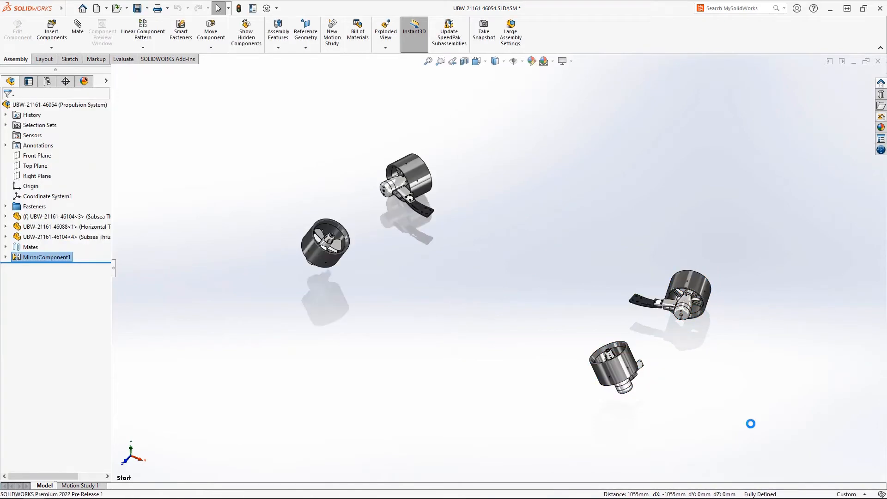
Restore the dismissed 'features based on other documents' warning in Options and apply
{"action": "left_click", "coordinate": [267, 8]}
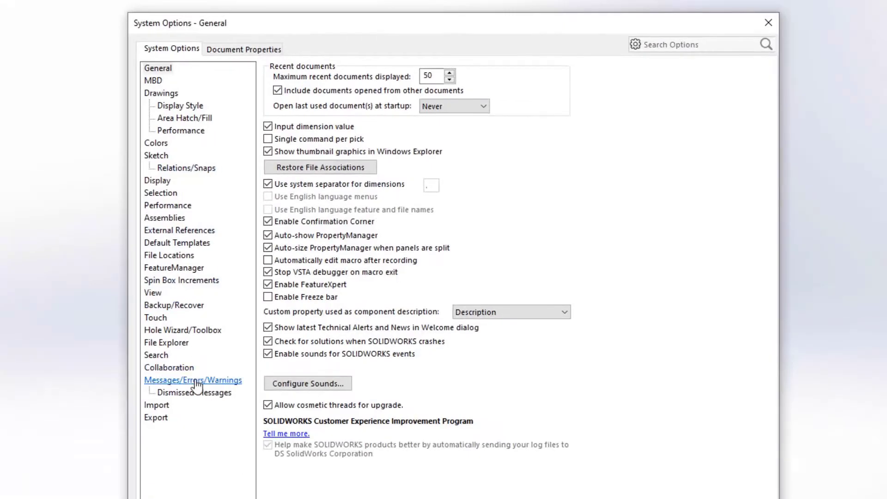
{"action": "left_click", "coordinate": [198, 381]}
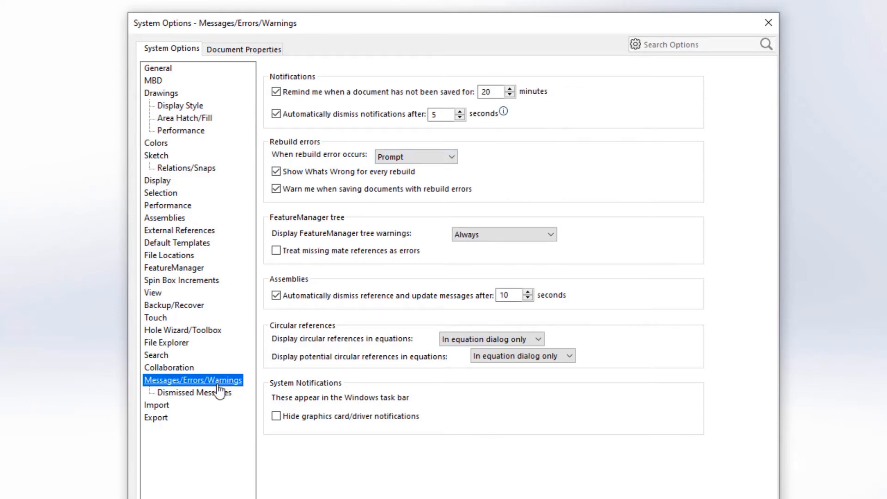
{"action": "left_click", "coordinate": [194, 393]}
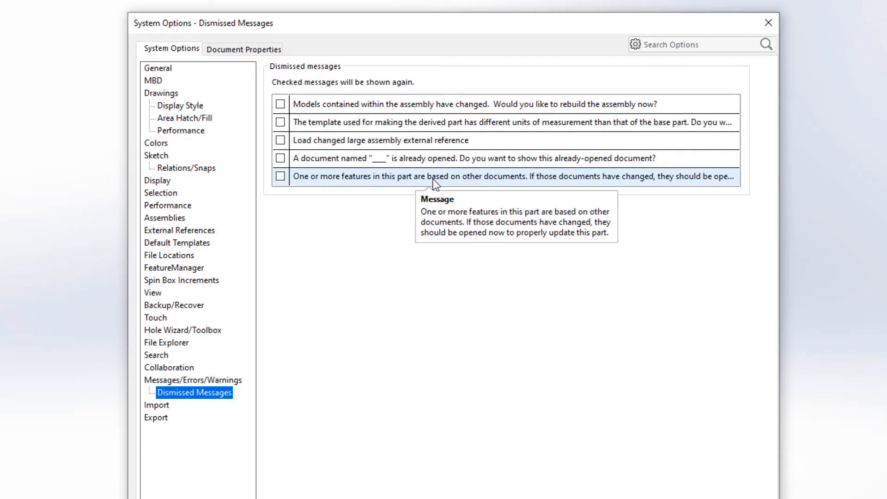
{"action": "left_click", "coordinate": [280, 176]}
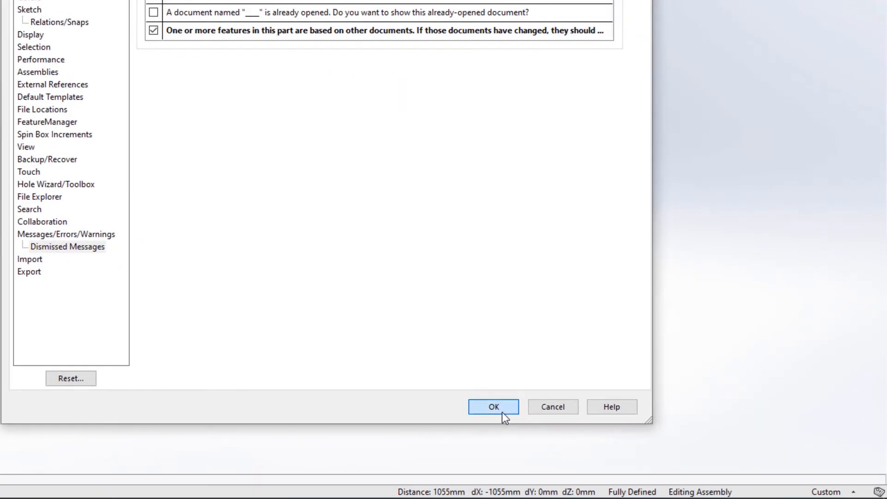
{"action": "left_click", "coordinate": [502, 412]}
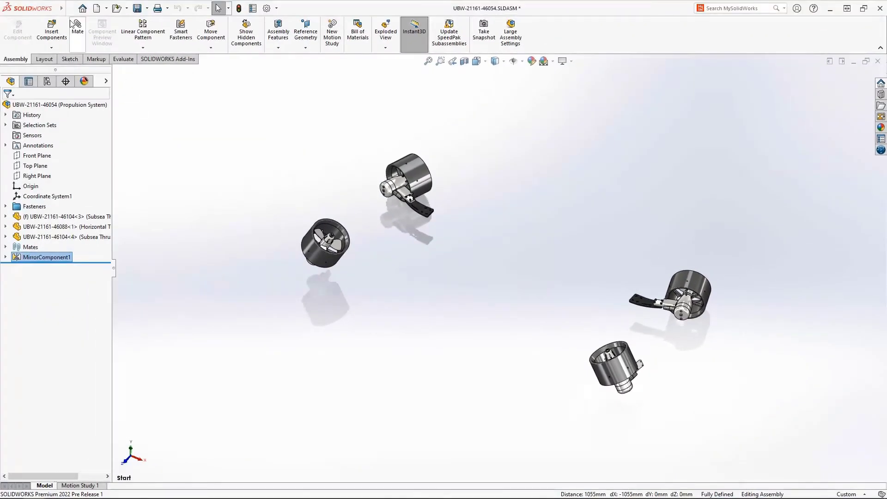
Pack and Go the propulsion assembly and its parts into a zip archive
{"action": "left_click", "coordinate": [70, 9]}
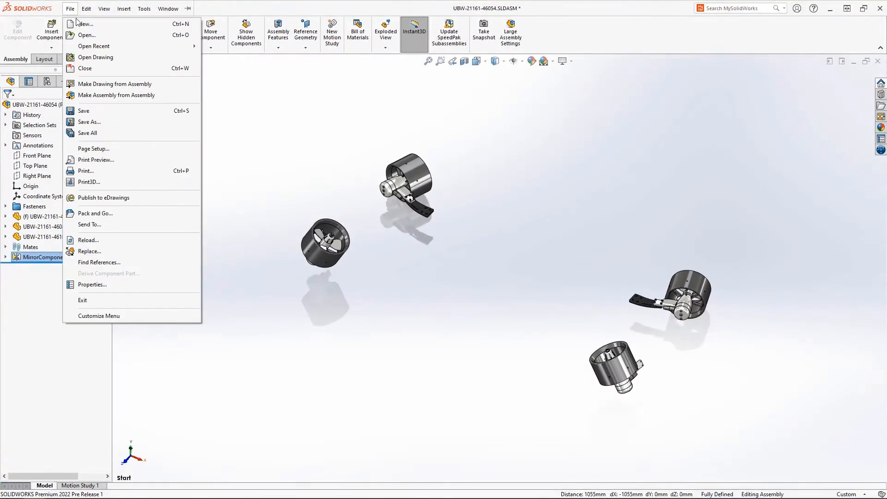
{"action": "left_click", "coordinate": [95, 213]}
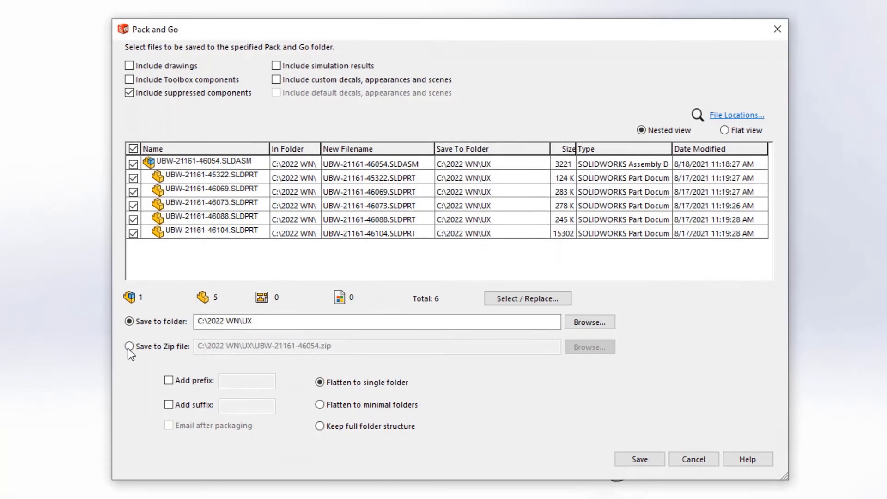
{"action": "left_click", "coordinate": [128, 347]}
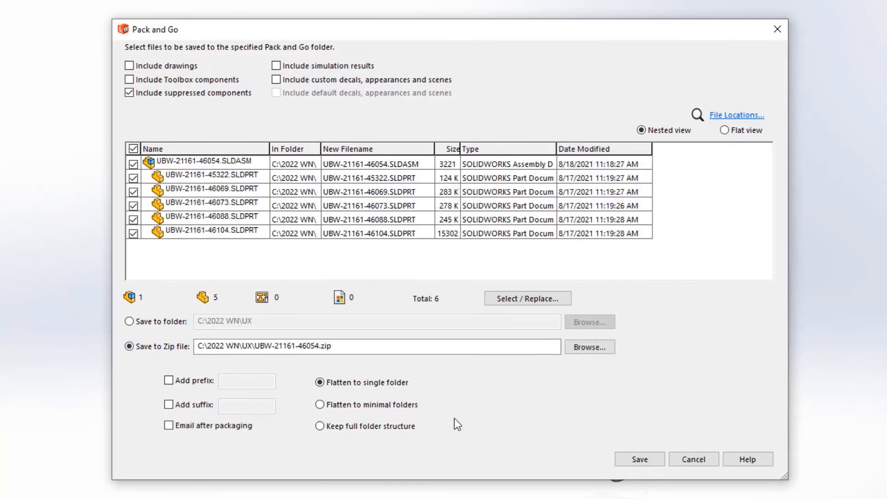
{"action": "left_click", "coordinate": [640, 460]}
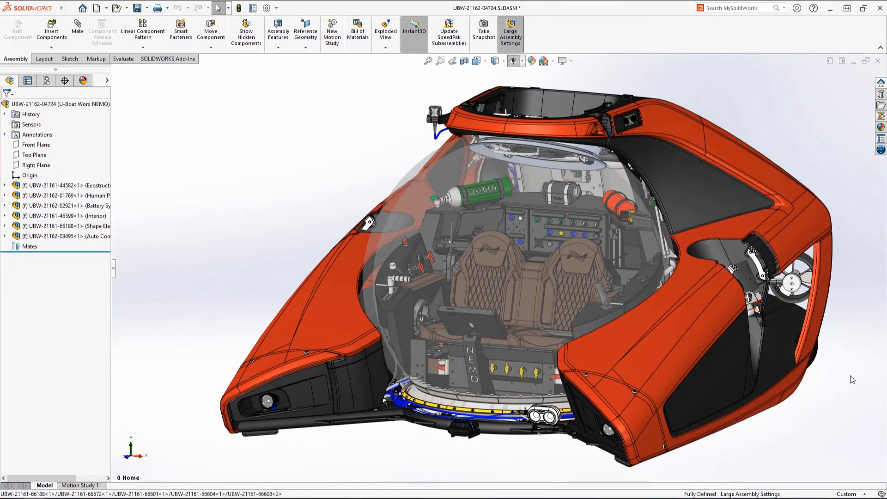
Orbit the NEMO assembly to its side and hide the thruster duct on the hull
{"action": "middle_click_drag", "start_coordinate": [852, 379], "coordinate": [814, 389]}
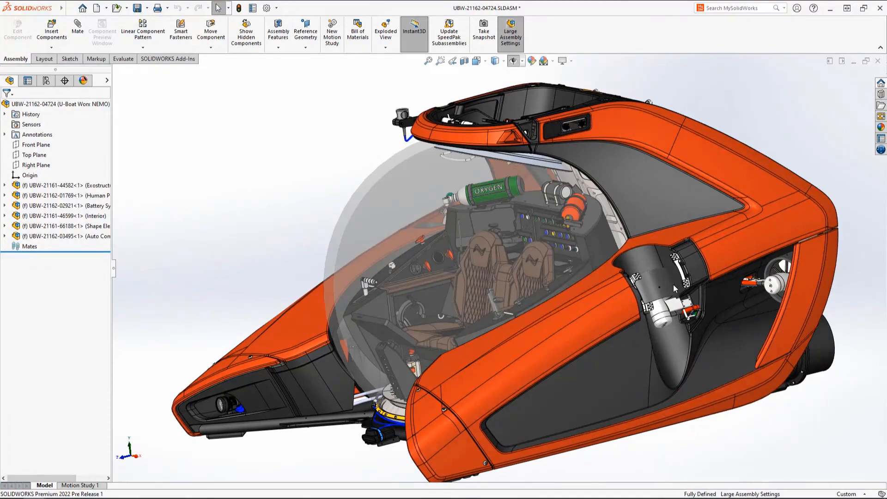
{"action": "key", "text": "Tab"}
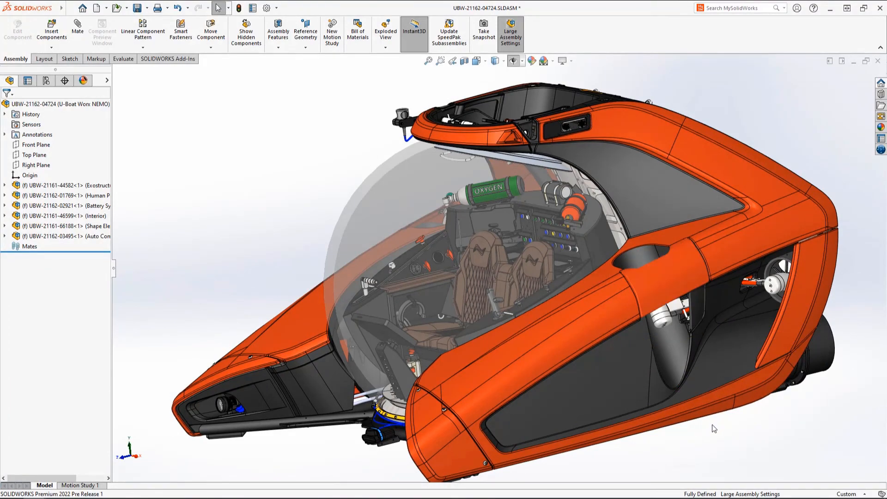